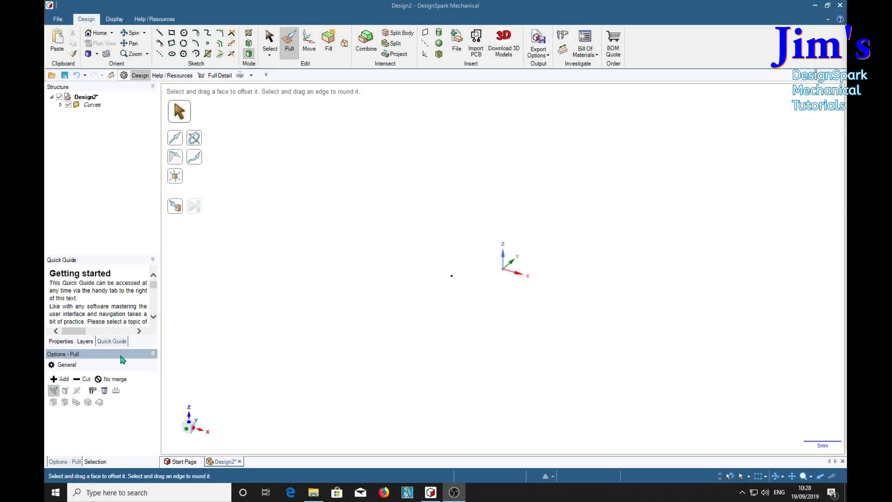
Step: Toggle Pull between removing and adding material, then pick and release the sketch point
click(80, 381)
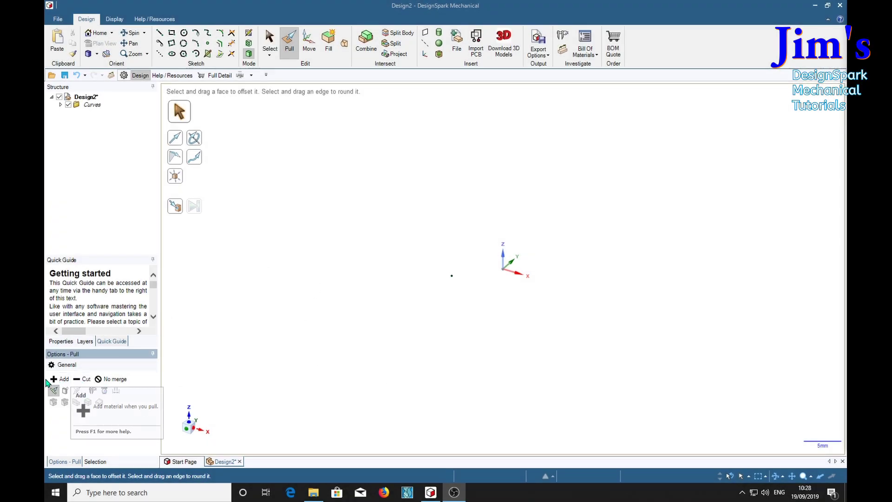
click(54, 380)
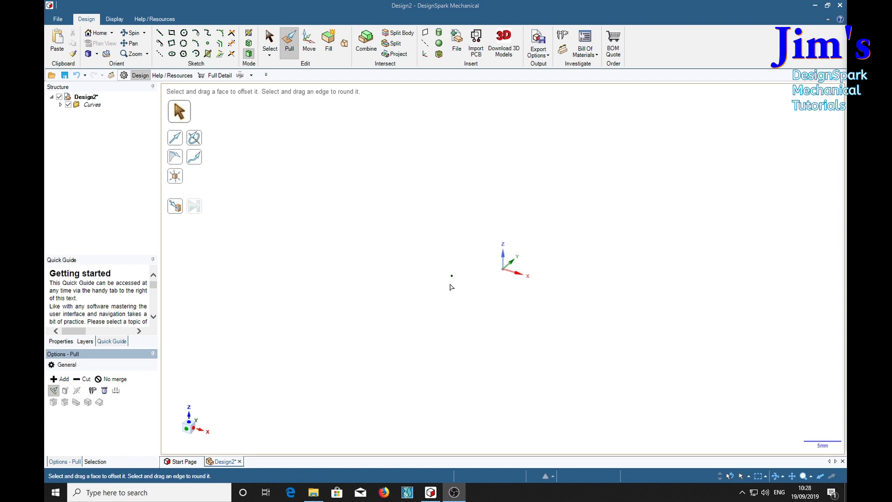
click(453, 278)
click(327, 307)
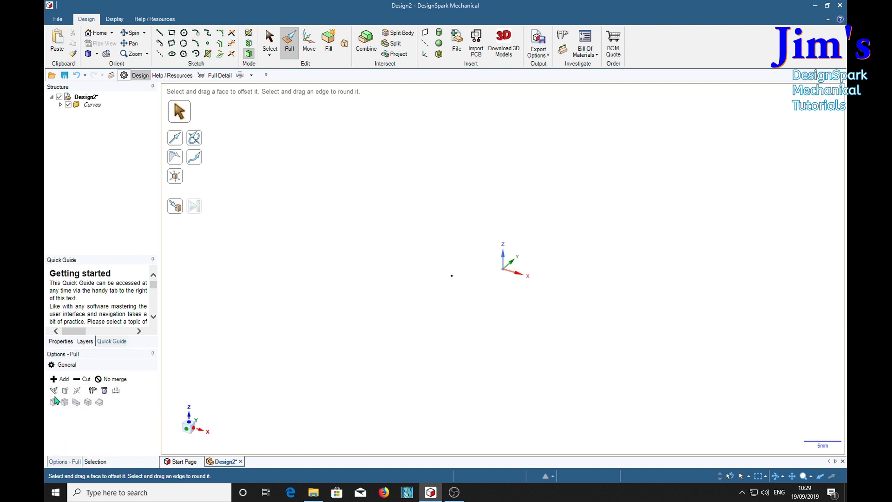
click(54, 391)
Step: Pull the sketch point into a 20.69mm vertical line, sweep it into a surface, then thicken it into a box
click(453, 276)
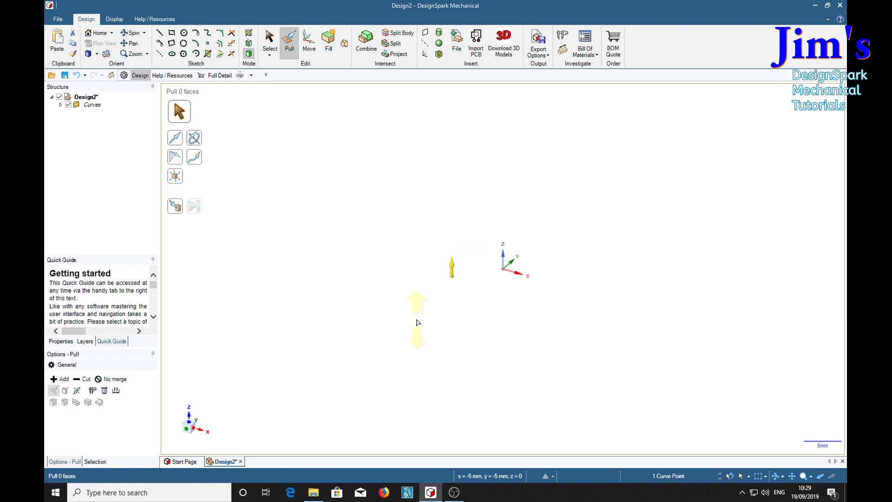
drag(417, 322, 400, 188)
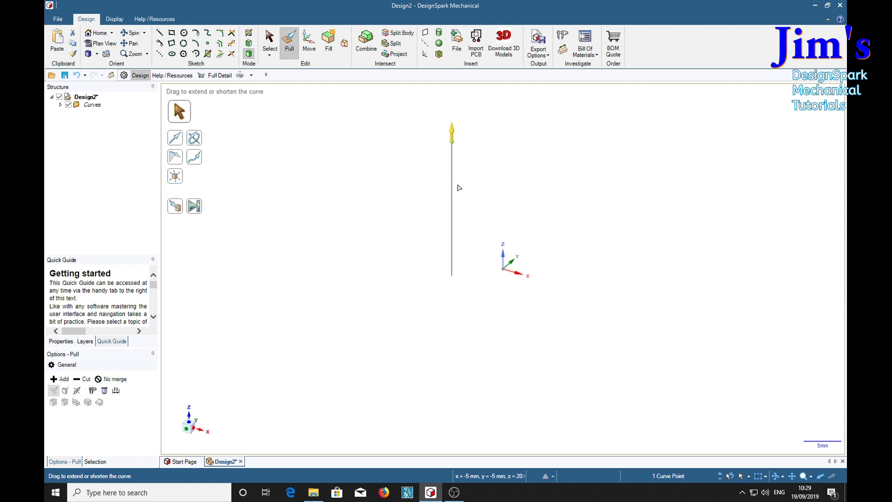
click(453, 201)
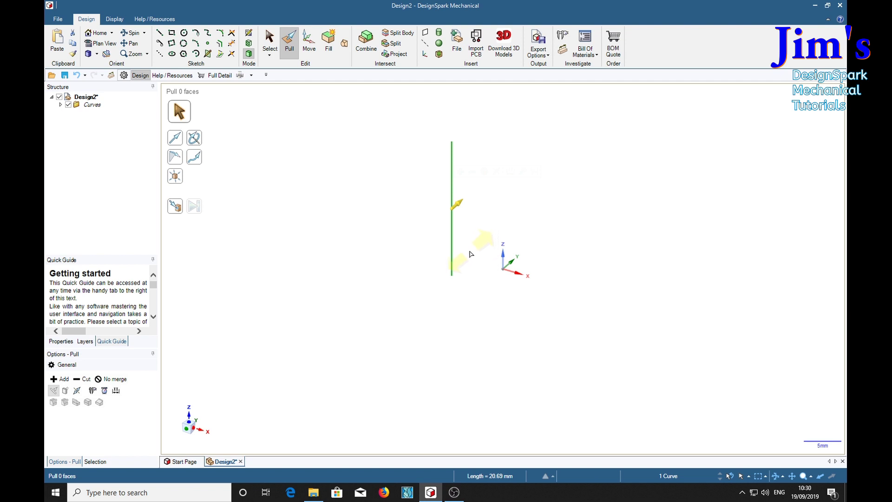
drag(469, 254, 571, 245)
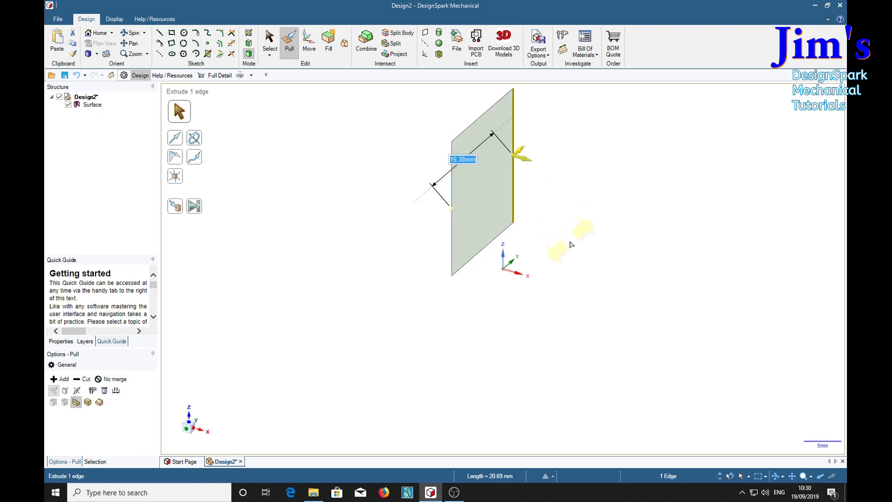
click(456, 200)
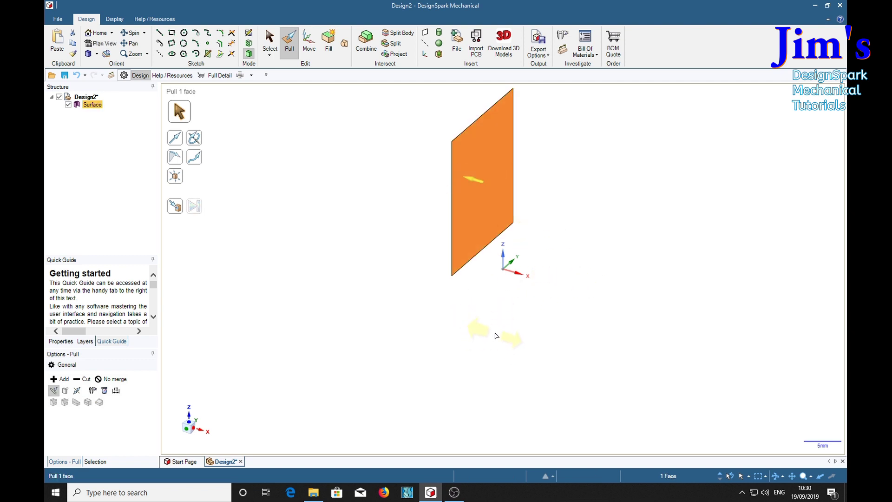
drag(501, 335, 371, 403)
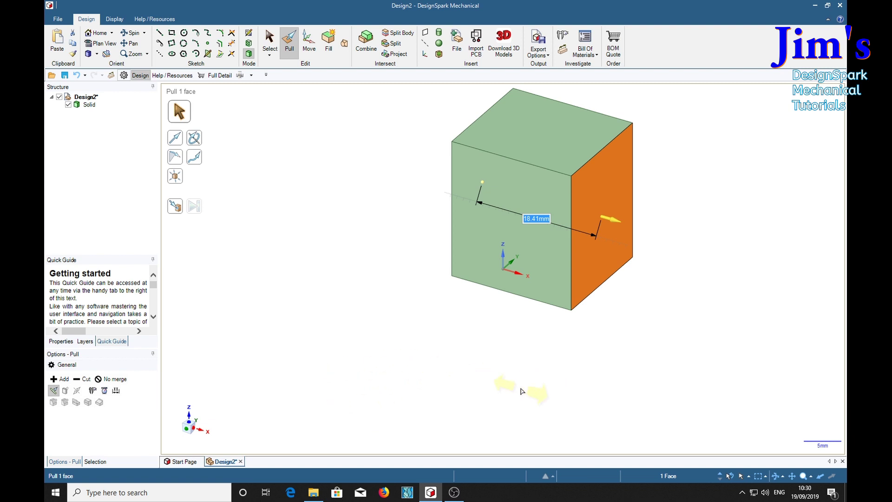
click(480, 388)
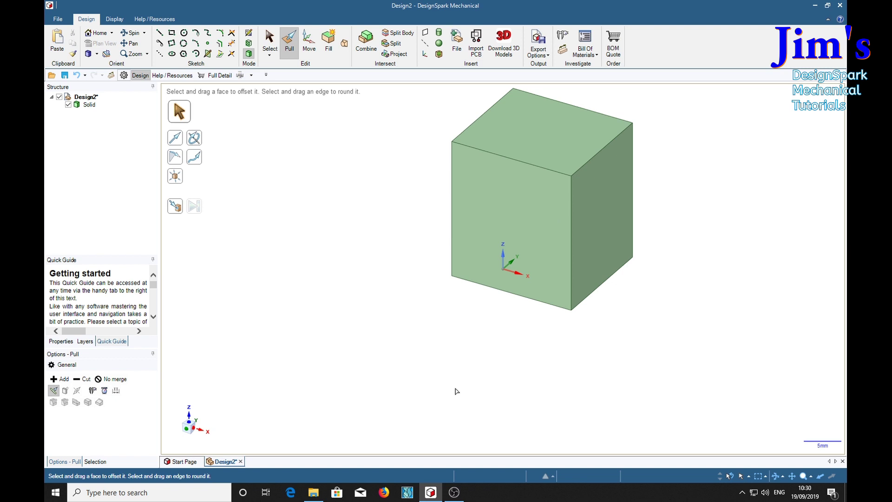
Step: Undo the box and surface, and turn on Pull Both Sides
key(ctrl+z)
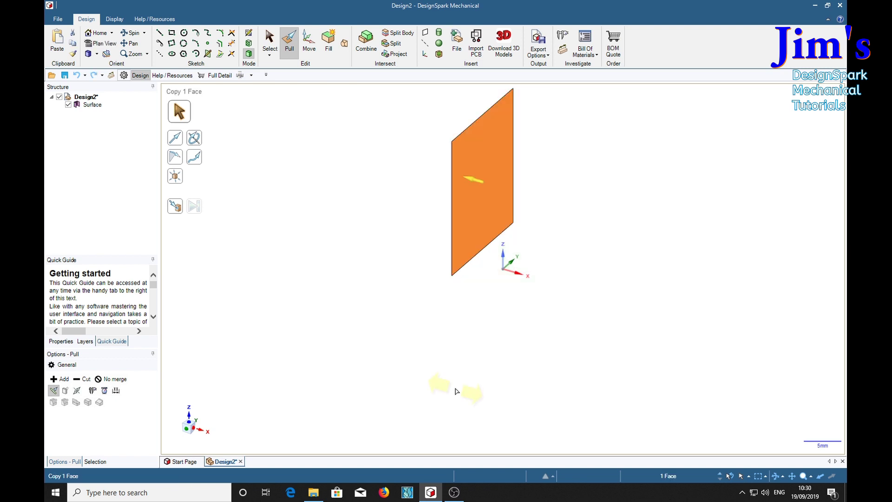
key(ctrl+z)
key(ctrl+z)
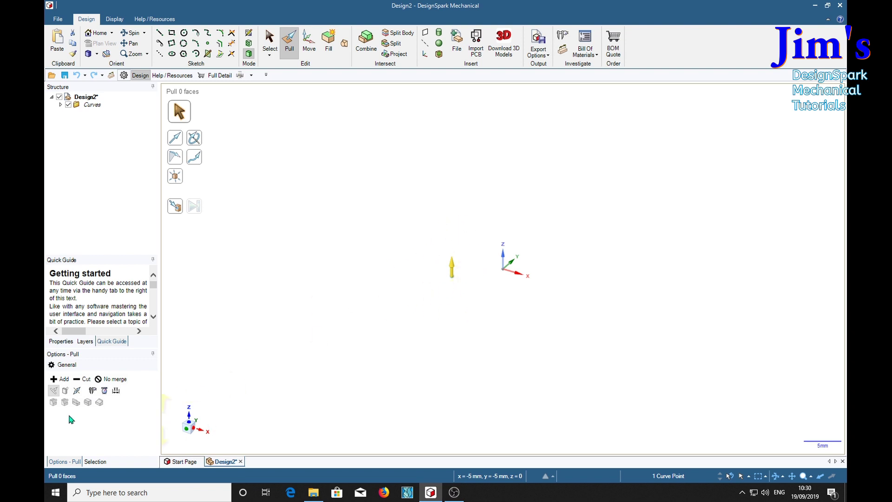
click(77, 390)
Step: Pull the point, line and surface both ways into a line, a 27 mm surface and a box, then undo the box
drag(400, 329, 390, 236)
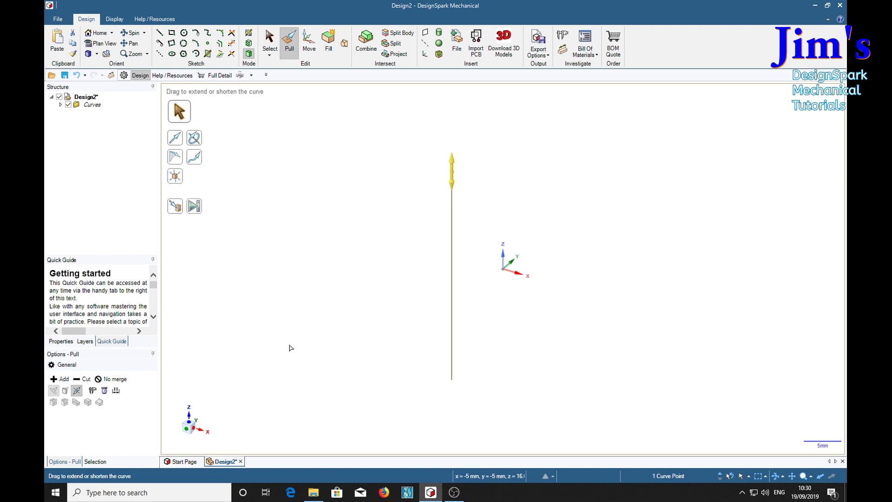
click(451, 246)
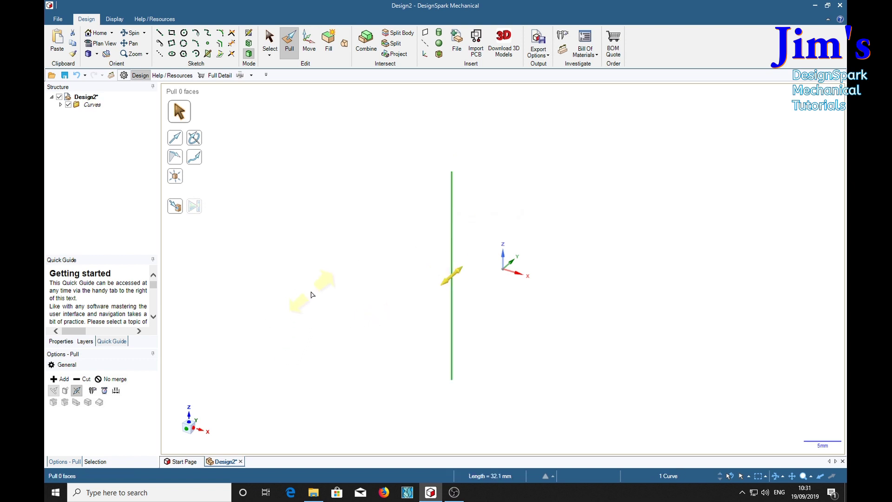
drag(319, 291, 247, 331)
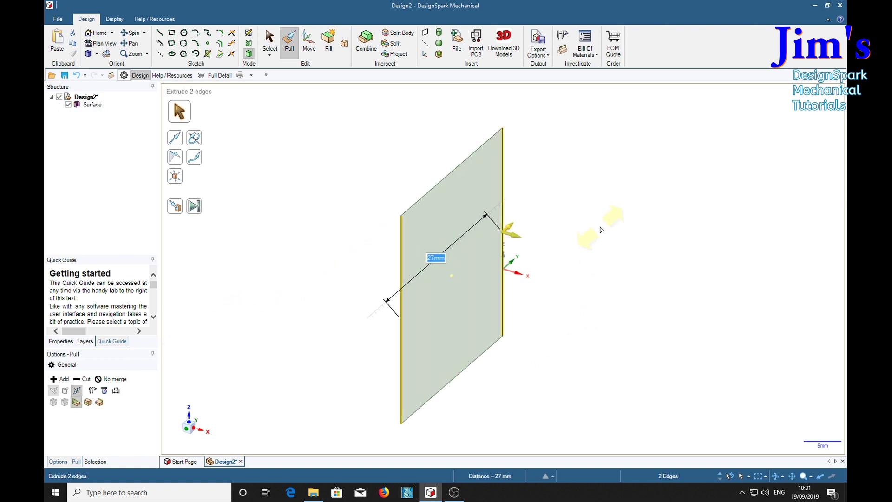
click(446, 300)
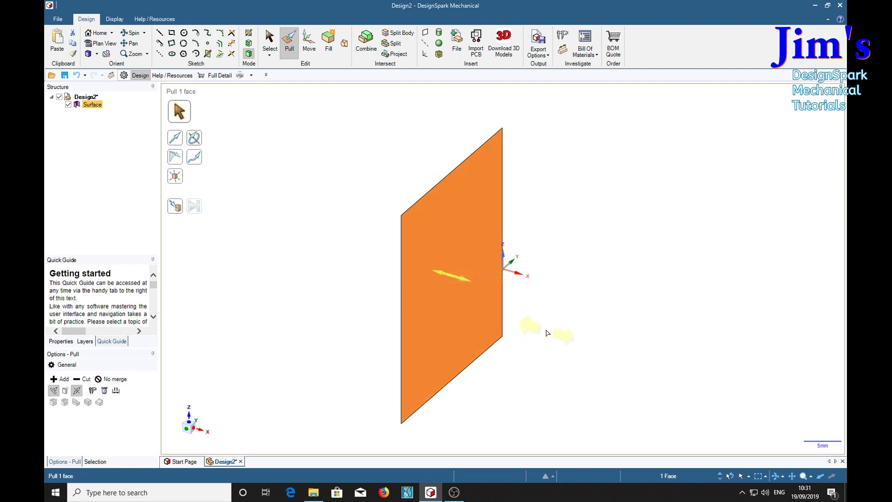
drag(546, 332, 687, 332)
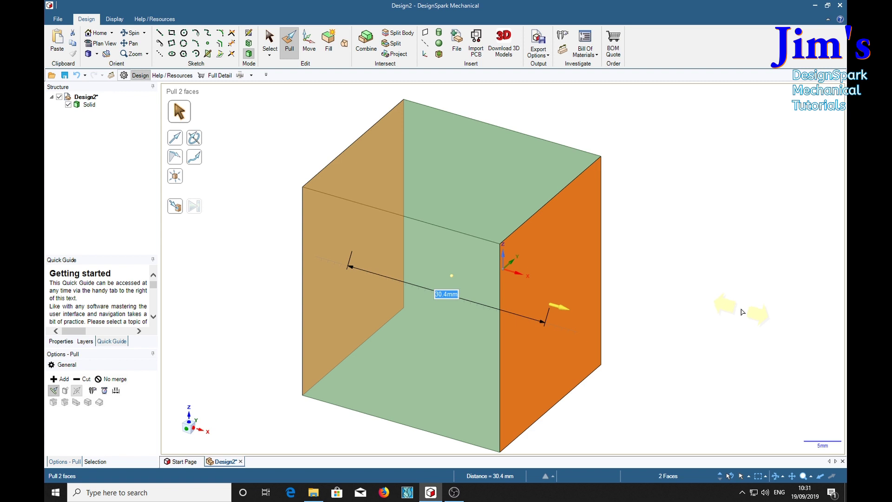
key(ctrl+z)
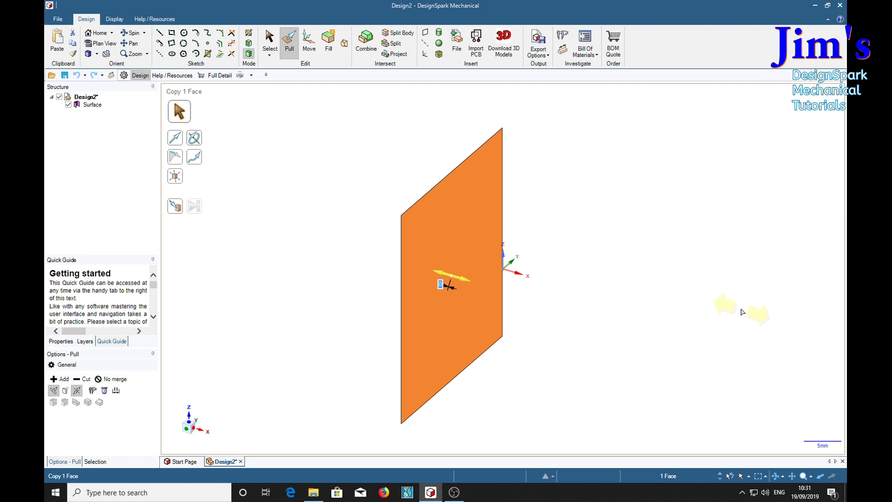
Step: Undo the surface back to a line, then select the sketch point again
key(ctrl+z)
key(ctrl+z)
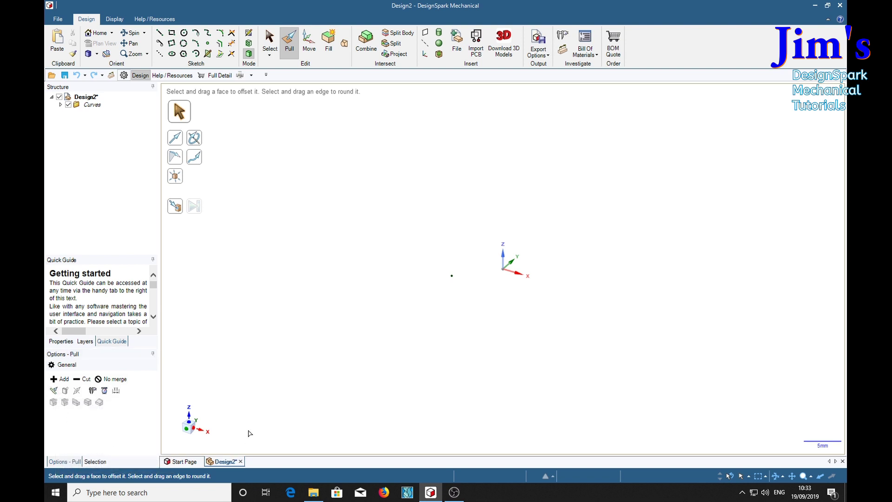
click(452, 276)
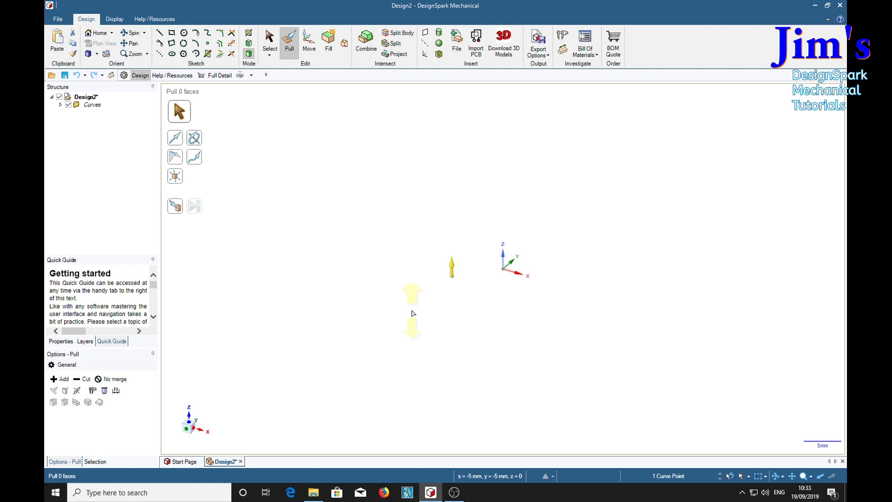
Step: Pull the sketch point upward and set the pull length to 0
drag(412, 312, 411, 250)
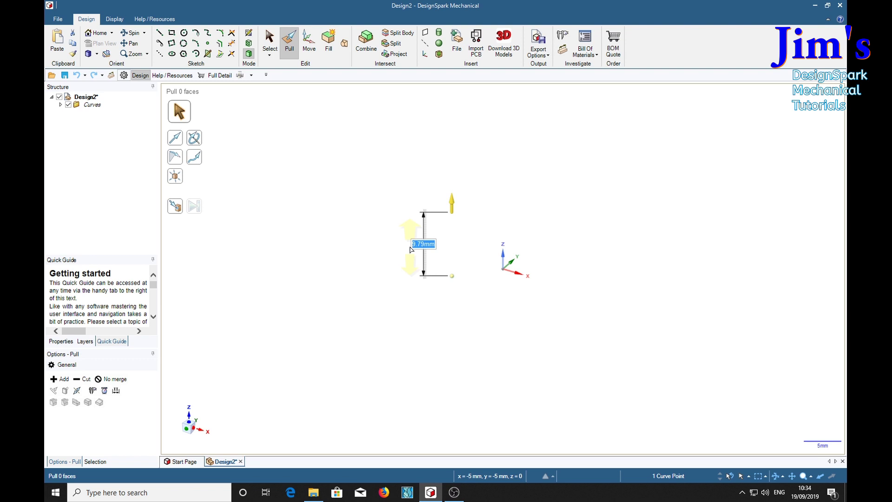
text(0)
key(Return)
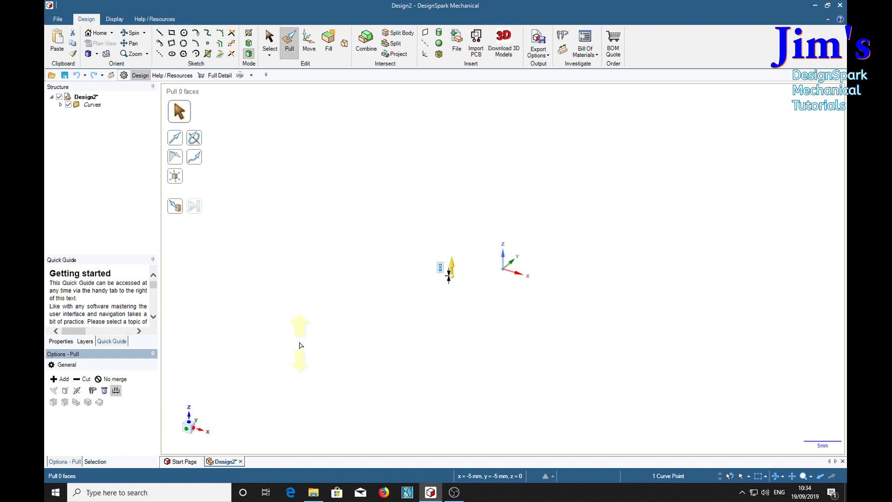
Step: Enable Pull Both Sides, preview a two-sided pull on the point, cancel it and deselect
click(78, 391)
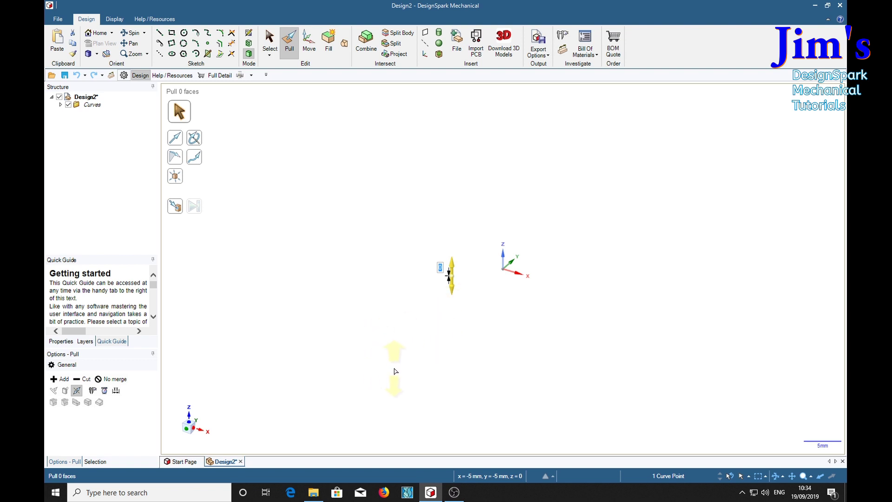
drag(395, 371, 393, 286)
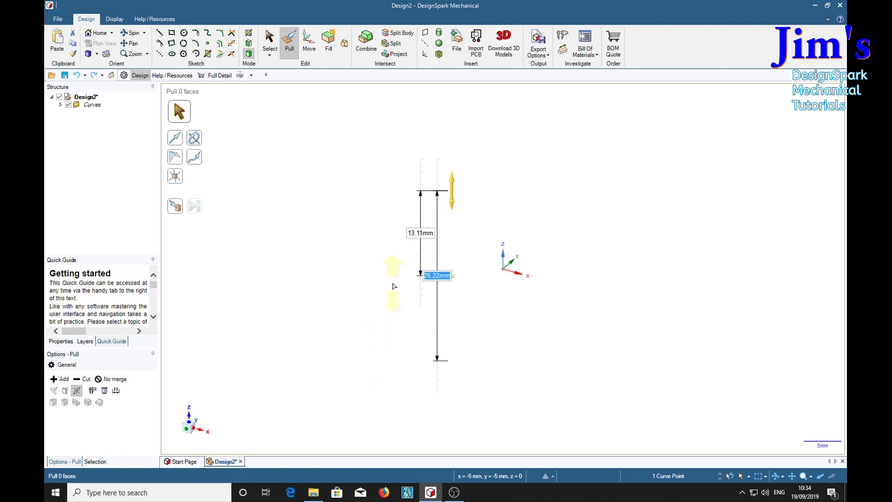
key(Escape)
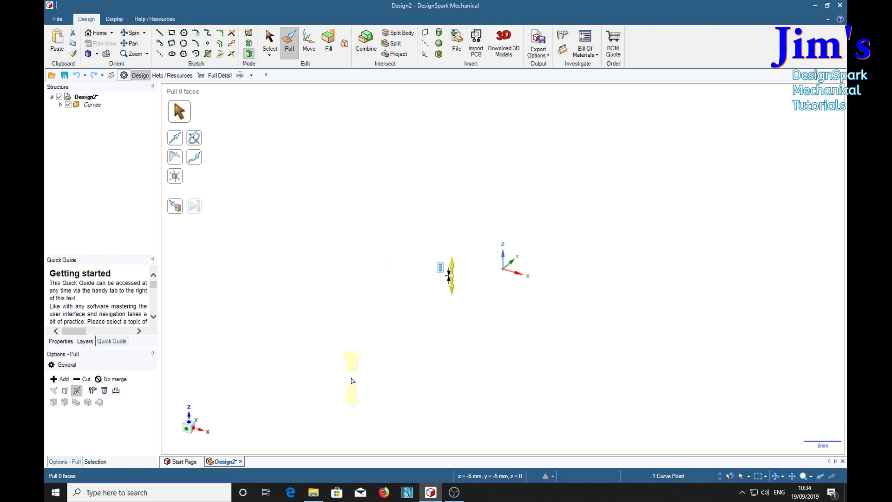
click(344, 315)
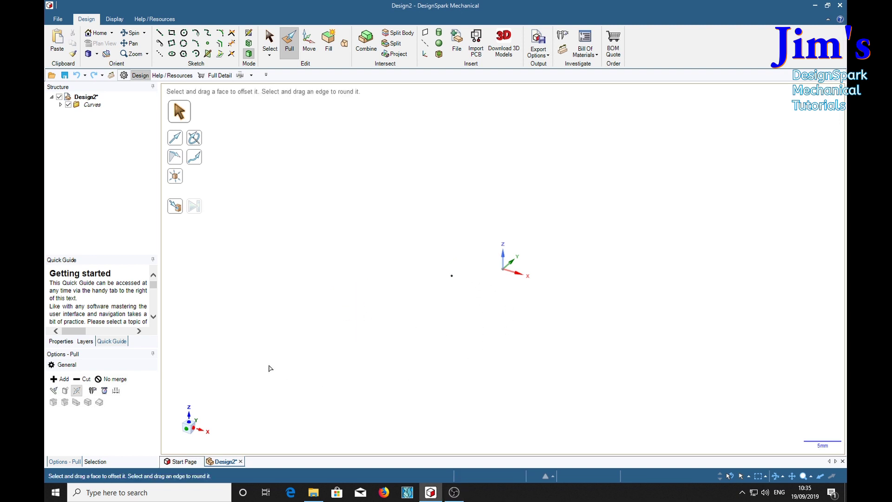
Step: Switch back to one-sided pulling and pull the sketch point up into a vertical line
click(53, 390)
click(452, 275)
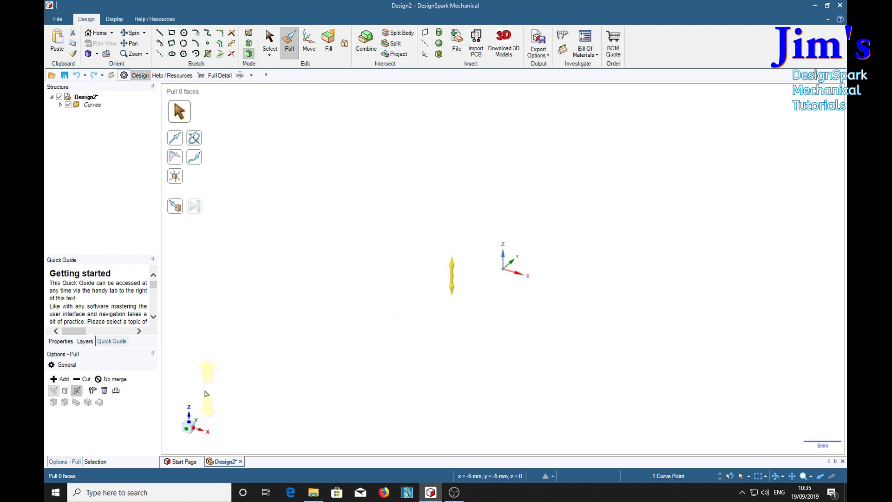
click(77, 391)
drag(343, 370, 349, 255)
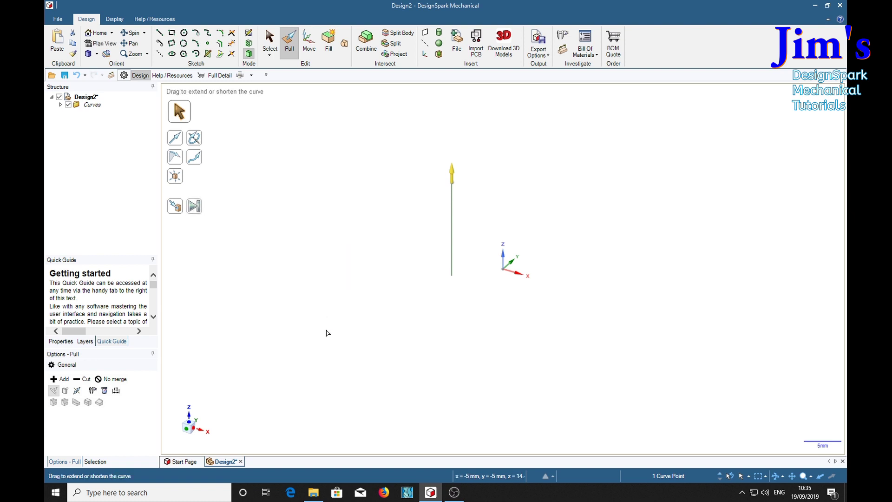
Step: Extrude the line sideways into a 17.7mm surface and thicken it into a 10.37mm box
click(66, 391)
click(452, 219)
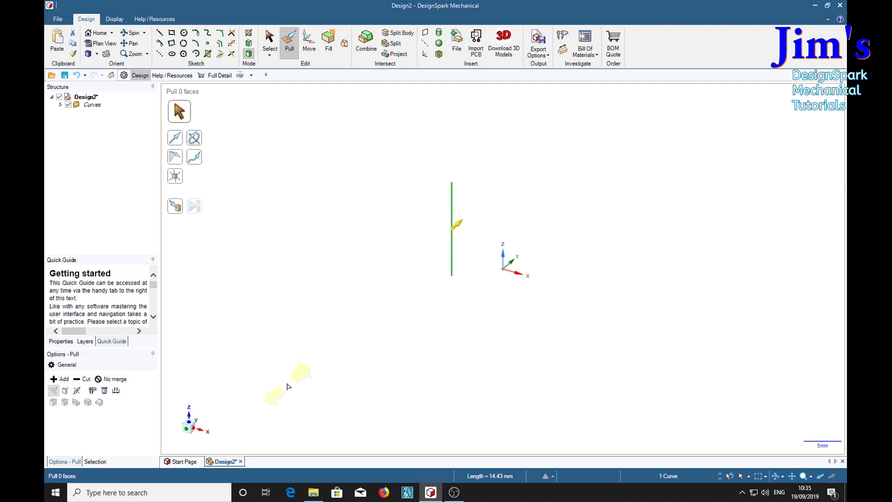
drag(304, 383, 304, 402)
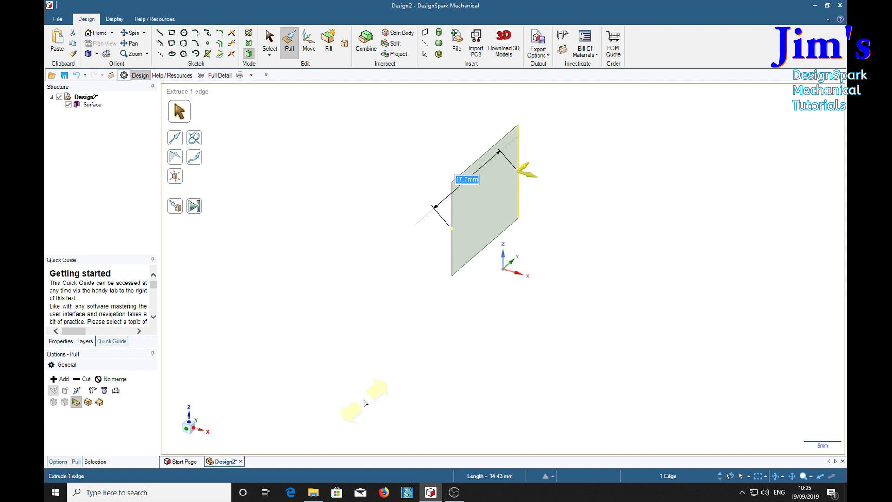
click(508, 221)
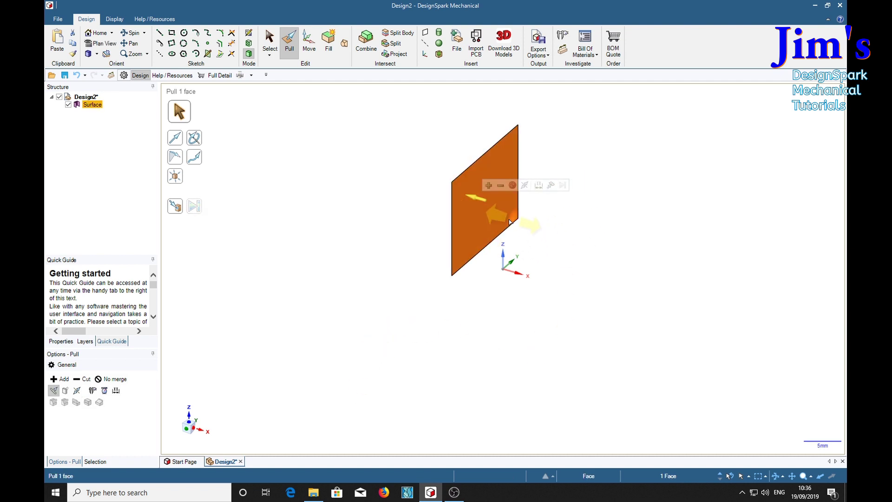
drag(509, 222, 339, 302)
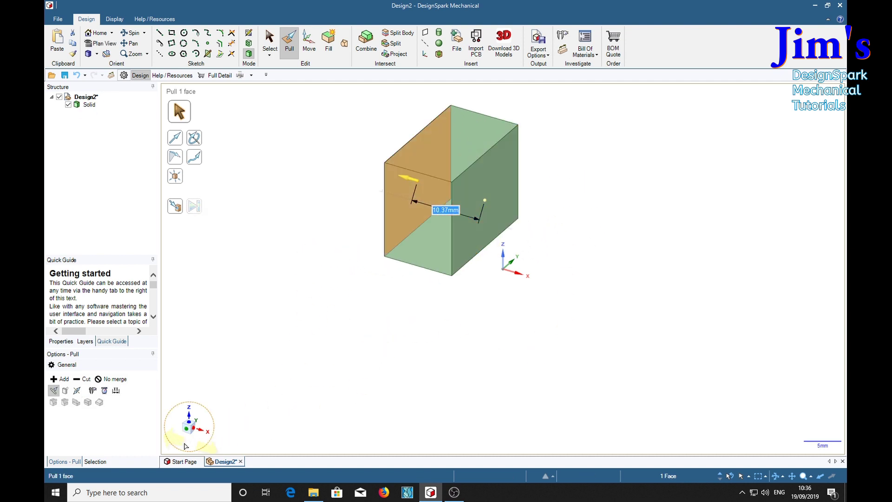
click(66, 392)
Step: Deselect the box face, select and release a front edge, then go to the Design3 rectangle sketch
click(383, 389)
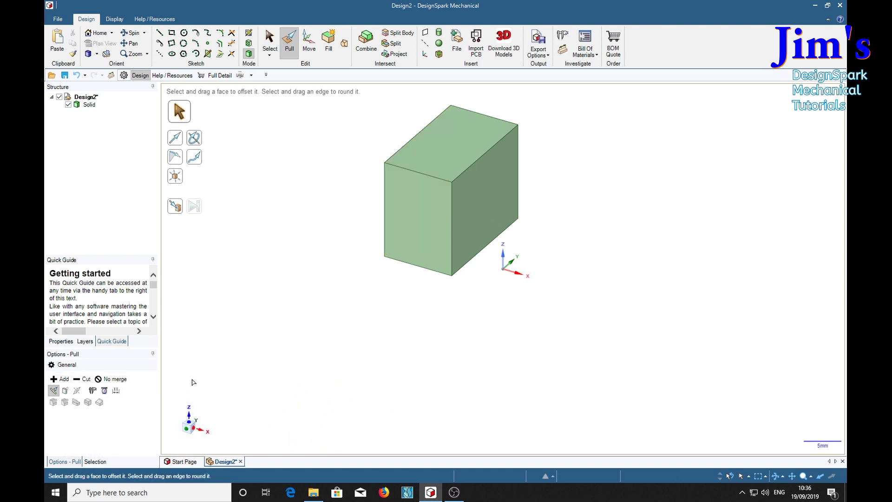
click(66, 394)
click(451, 236)
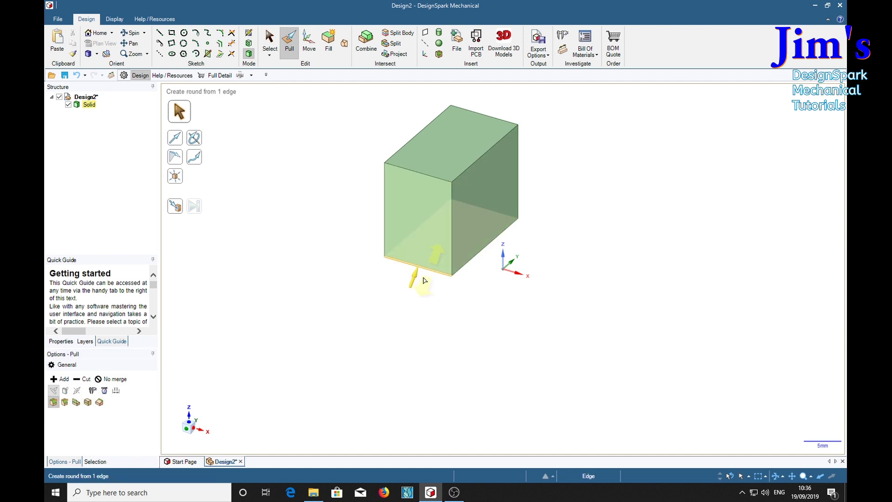
click(425, 281)
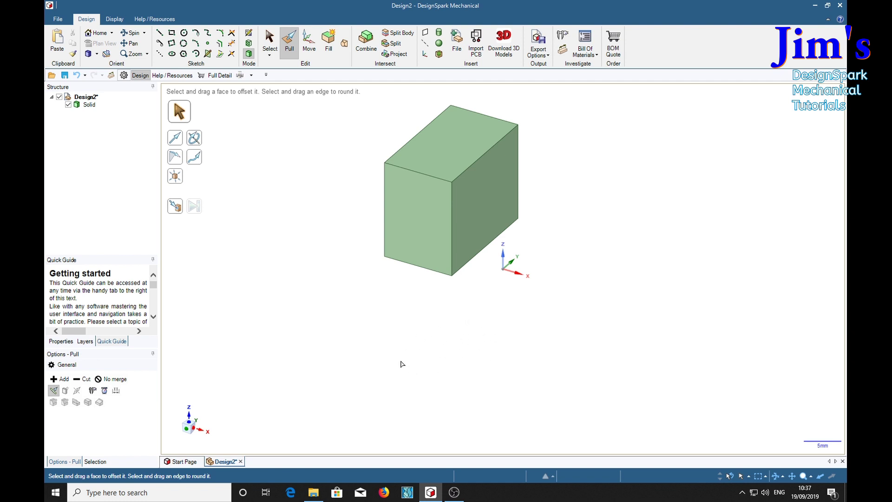
click(69, 398)
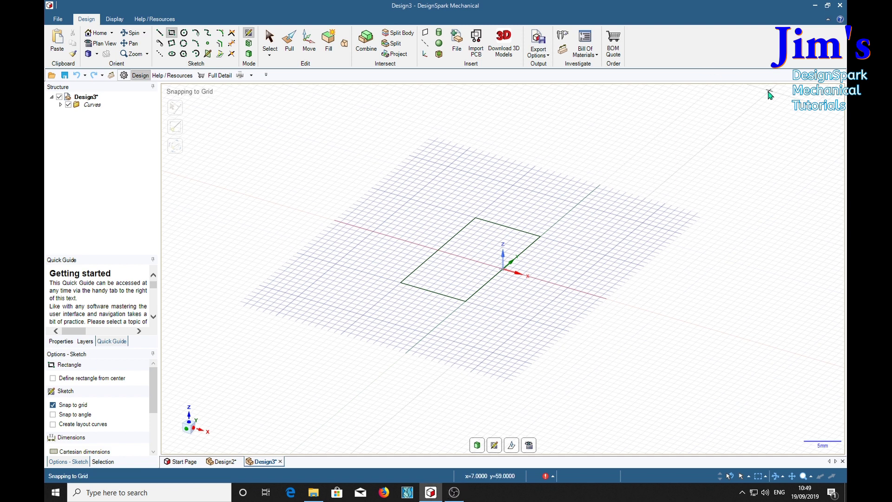
Step: Make the rectangle a surface and raise its face 16.27 mm above the grid
key(p)
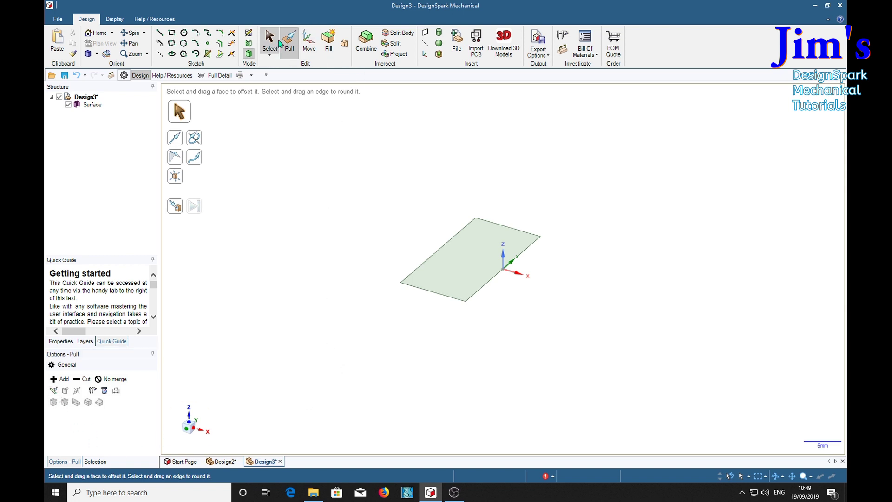
click(442, 294)
click(468, 259)
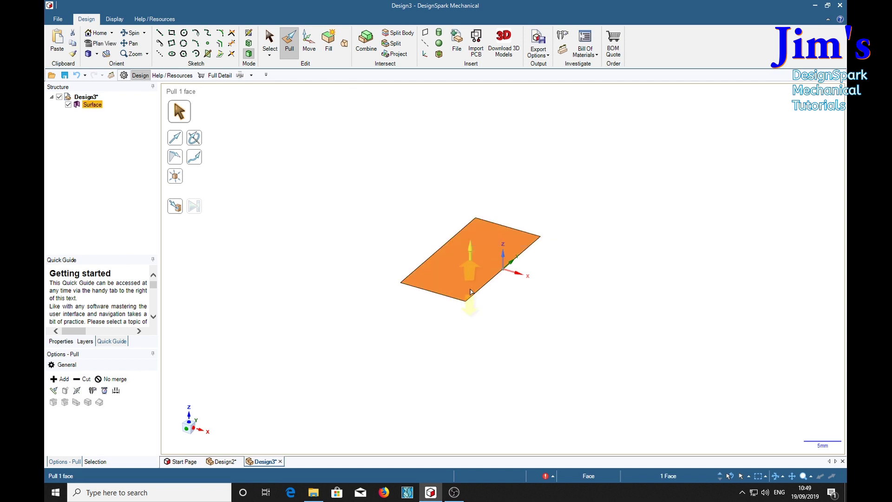
drag(528, 321, 548, 215)
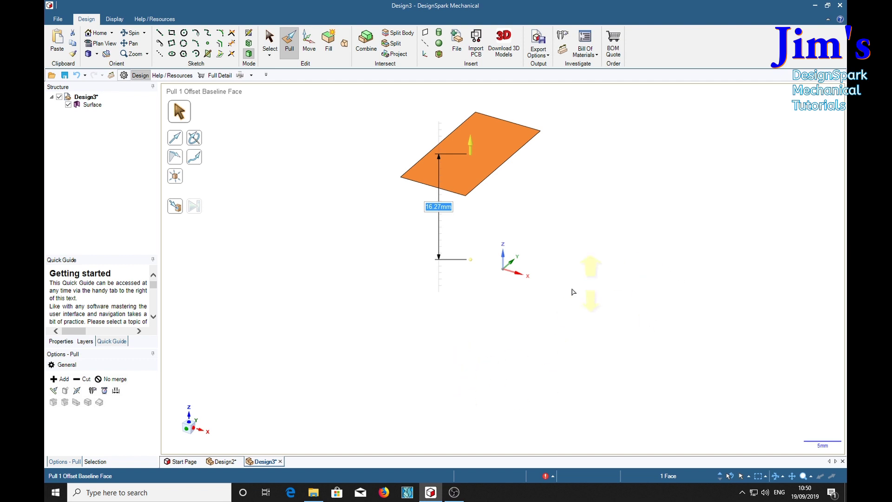
click(424, 375)
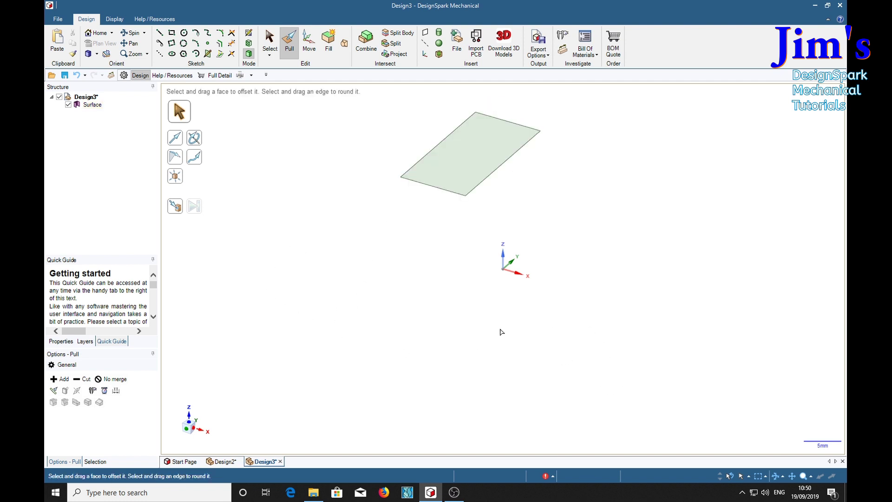
Step: Undo back to the sketched rectangle, add a 20mm by 9mm rectangle beside it, and make both surfaces
key(ctrl+z)
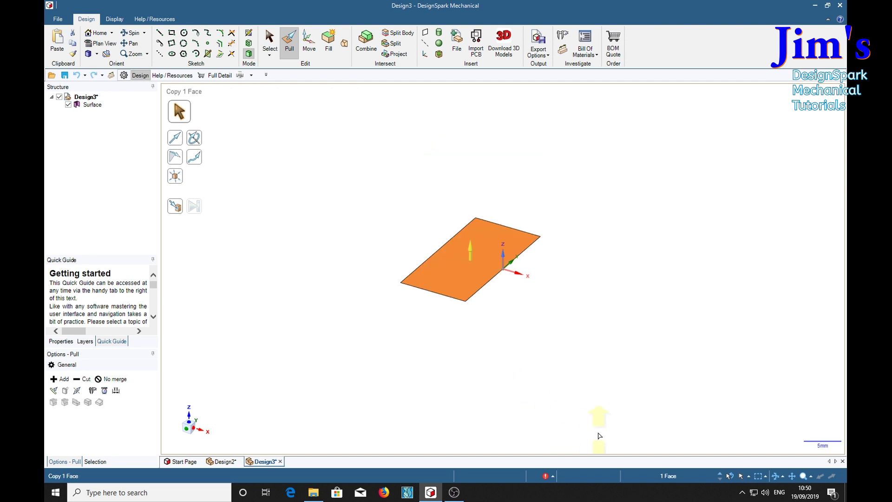
key(ctrl+z)
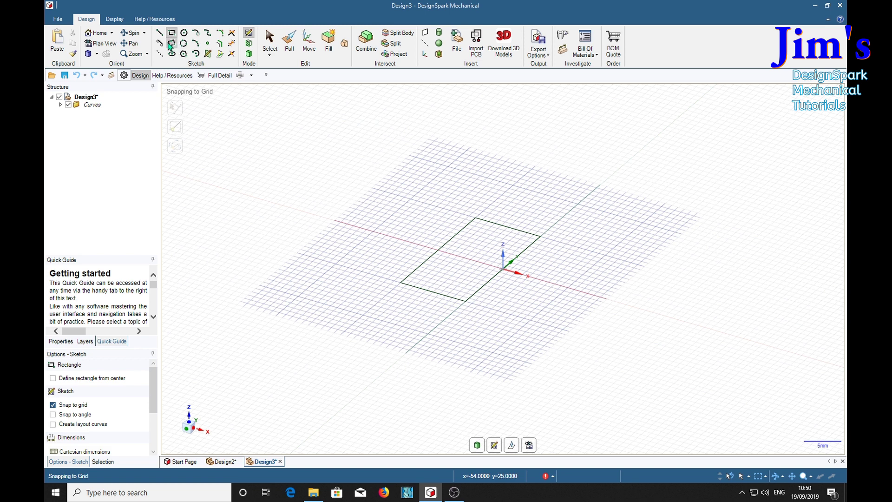
click(498, 310)
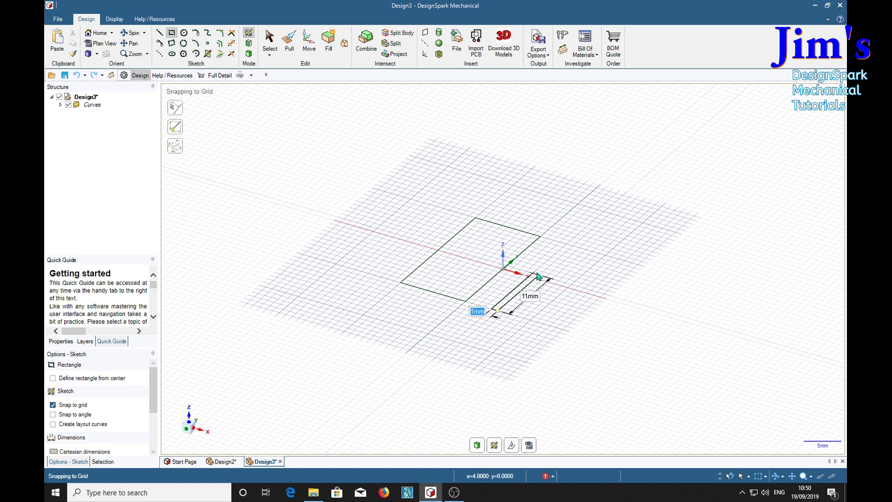
click(629, 262)
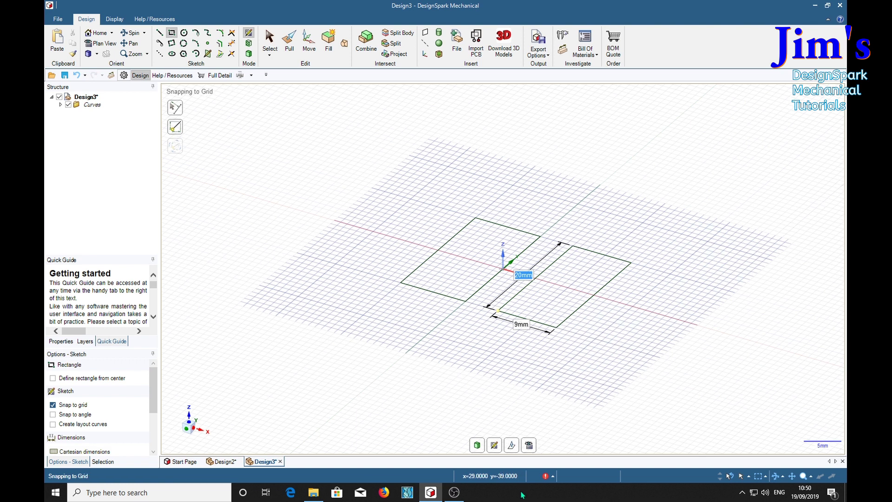
key(p)
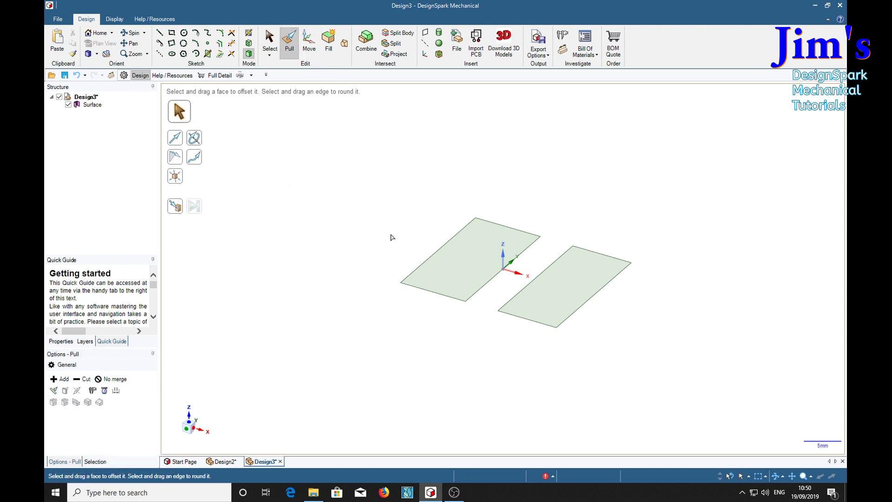
Step: Try pulling the left surface face upward to offset it
click(464, 271)
click(466, 275)
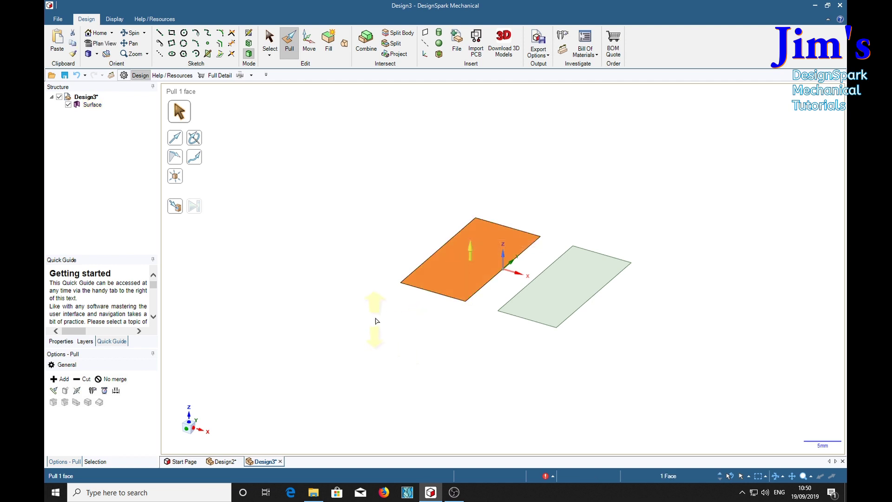
drag(378, 318, 377, 228)
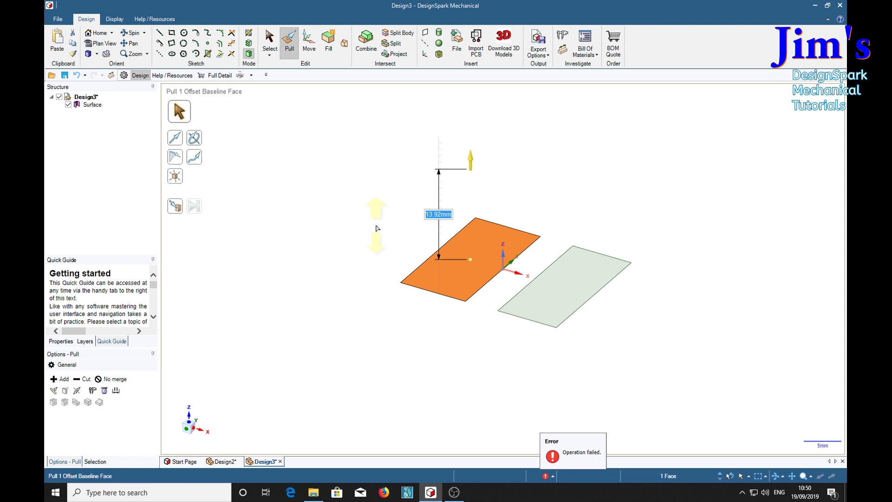
drag(376, 228, 377, 235)
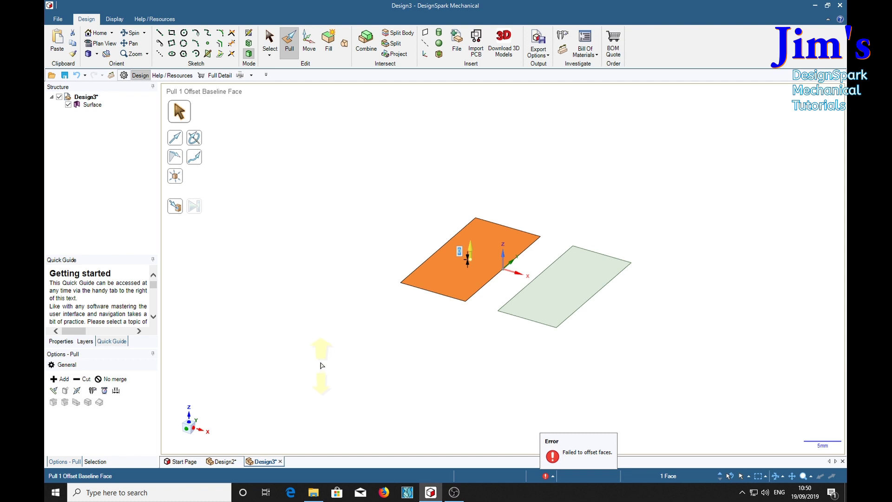
click(349, 332)
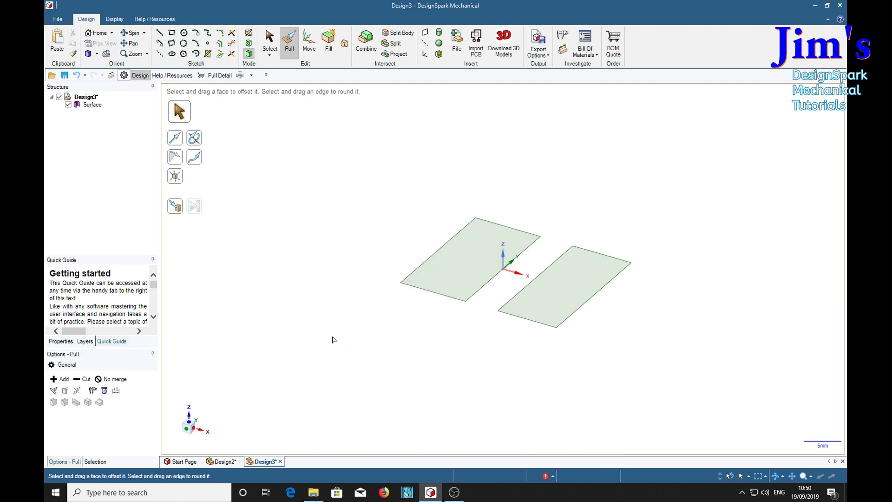
Step: Select both surface faces and pull them upward together
click(448, 276)
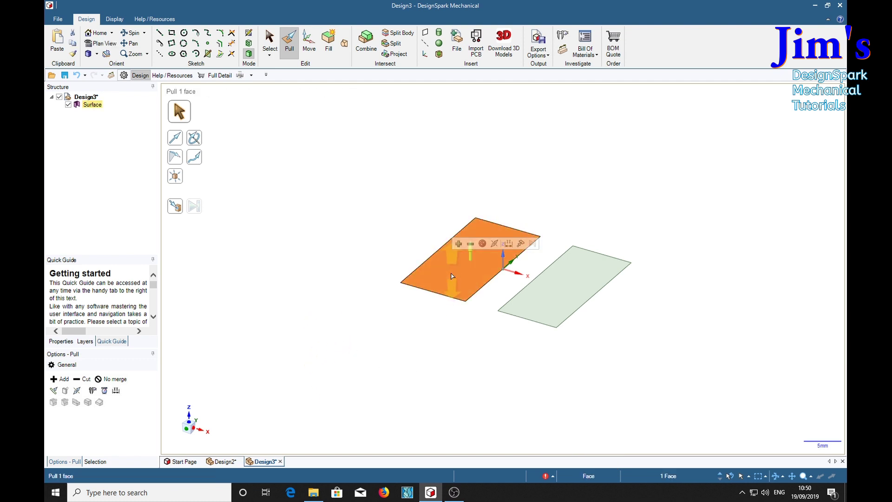
ctrl+click(550, 301)
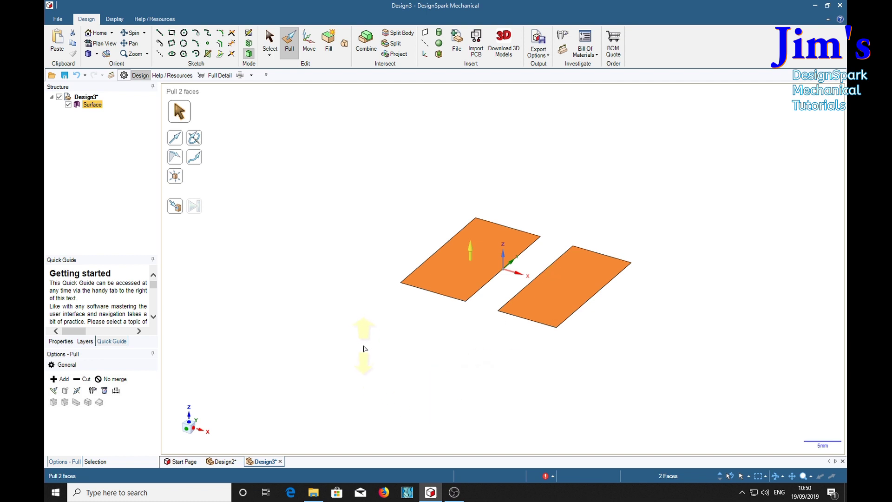
drag(364, 349, 365, 271)
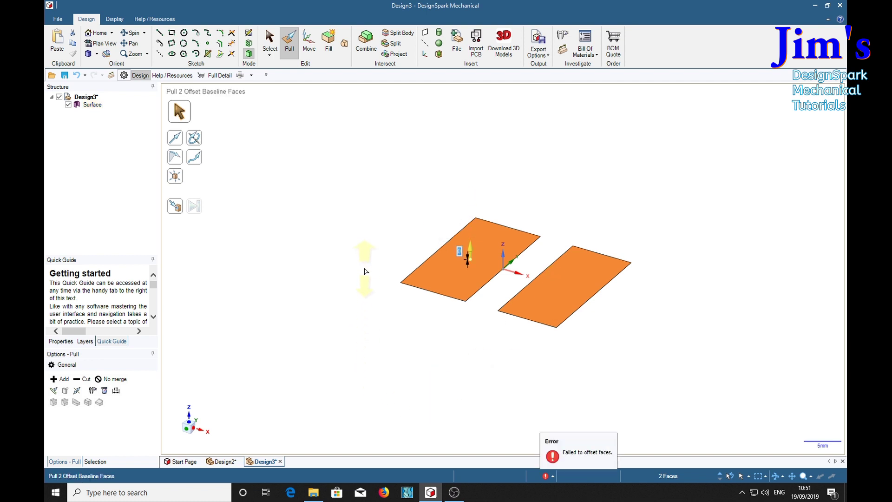
click(567, 366)
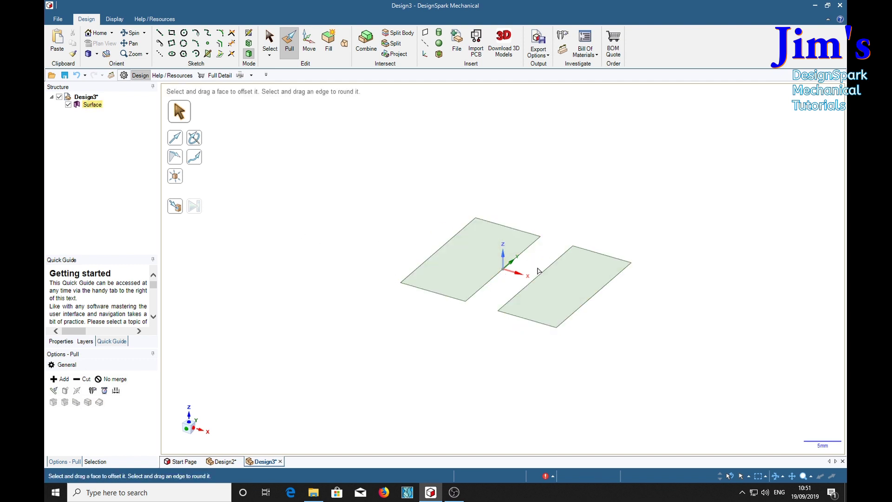
Step: Select the whole Surface body in the Structure tree and pull it upward
click(93, 105)
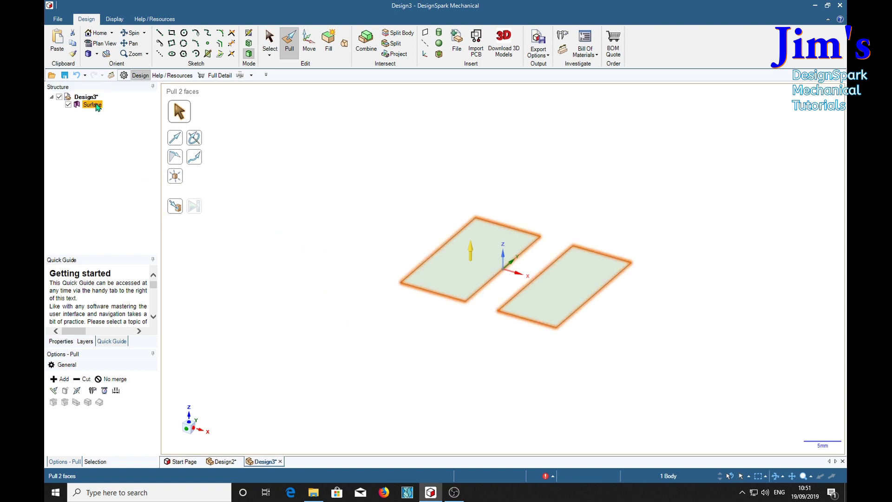
drag(363, 340, 363, 297)
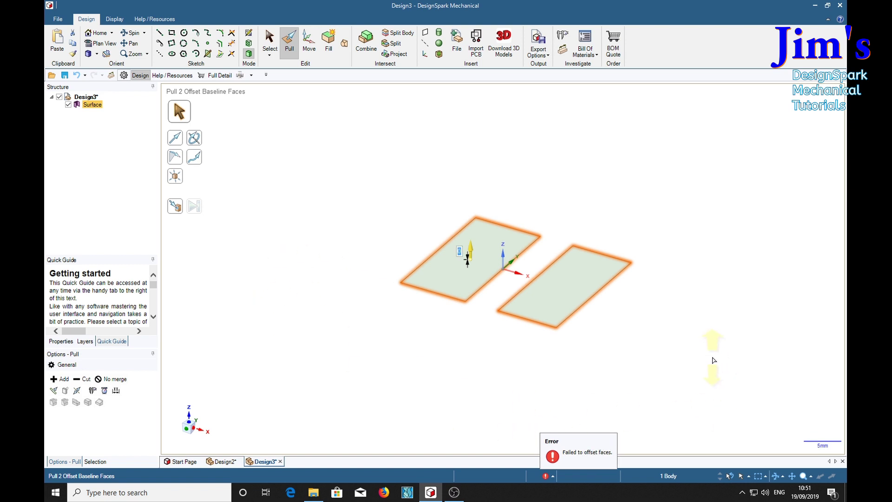
click(557, 380)
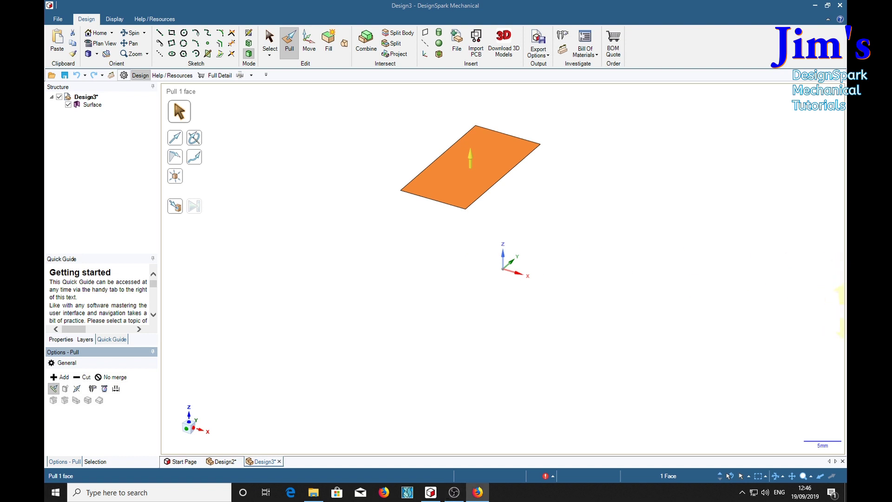
Step: Show the Pulling help page in Firefox and scroll to the Maintain Offset description
click(478, 492)
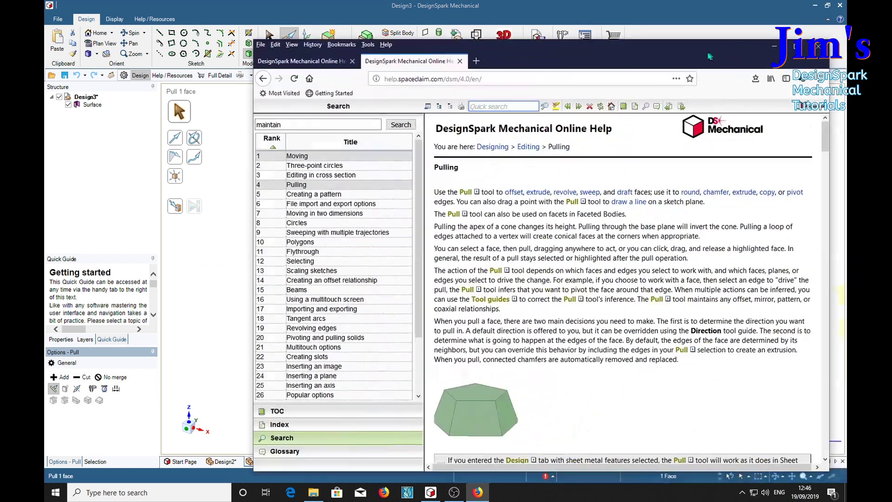
drag(646, 56, 645, 43)
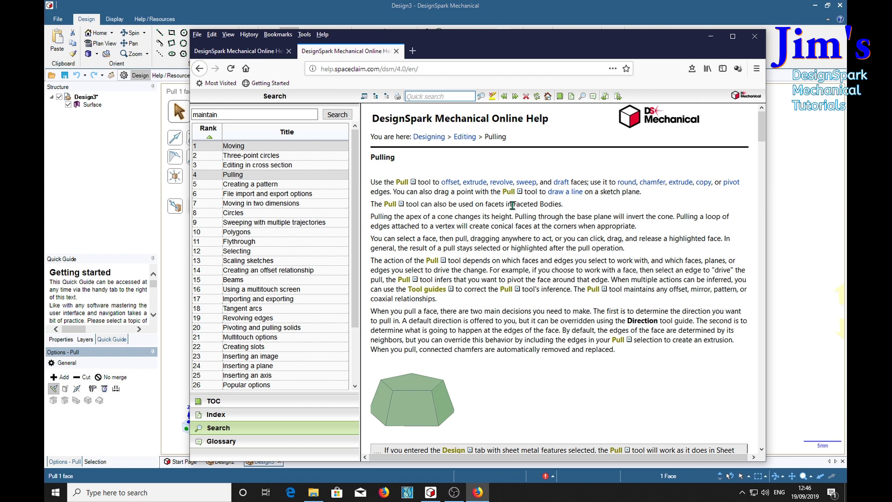
drag(762, 139, 765, 263)
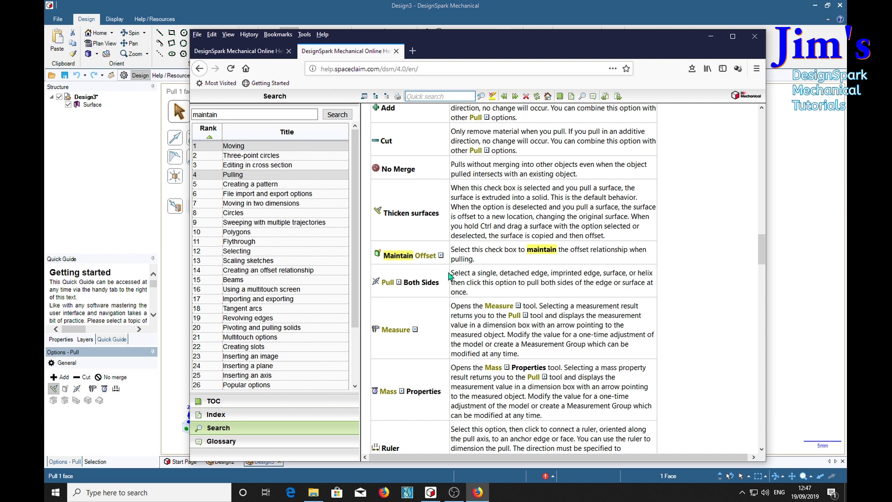
Step: Read the Offset glossary definition, then scroll the Pulling examples to the Round, Chamfer and Copy Edge options
click(441, 256)
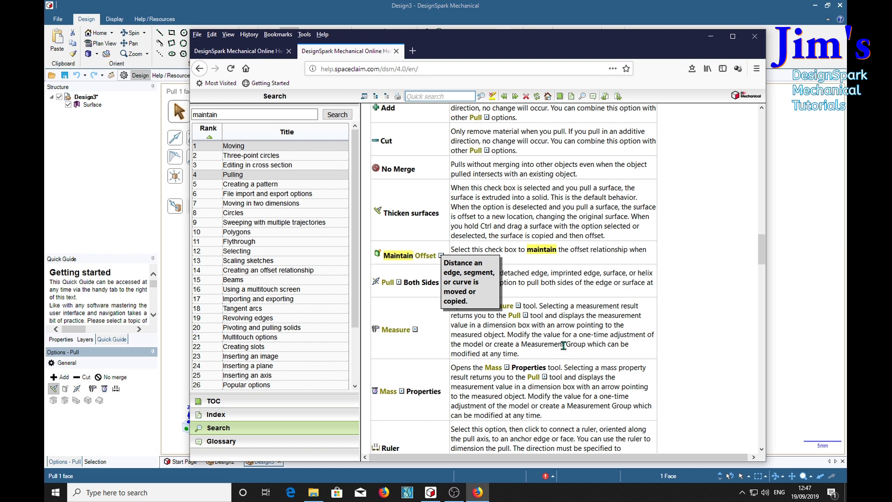
click(697, 268)
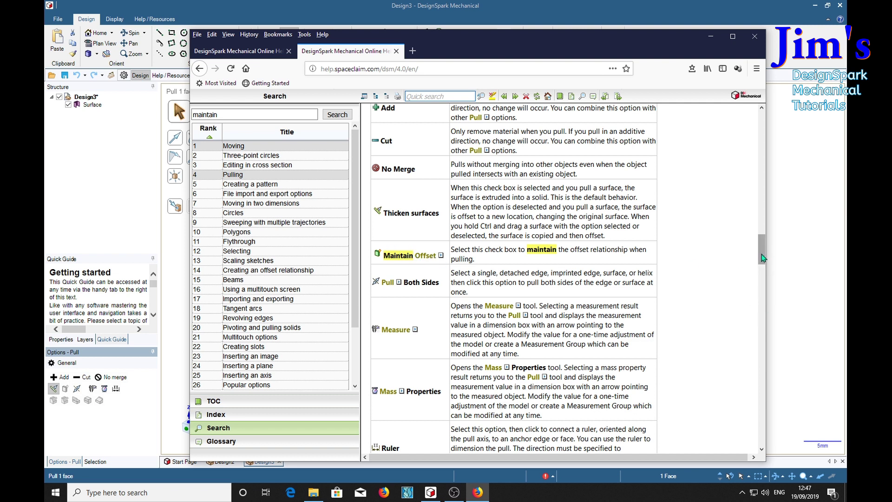
drag(762, 257, 769, 399)
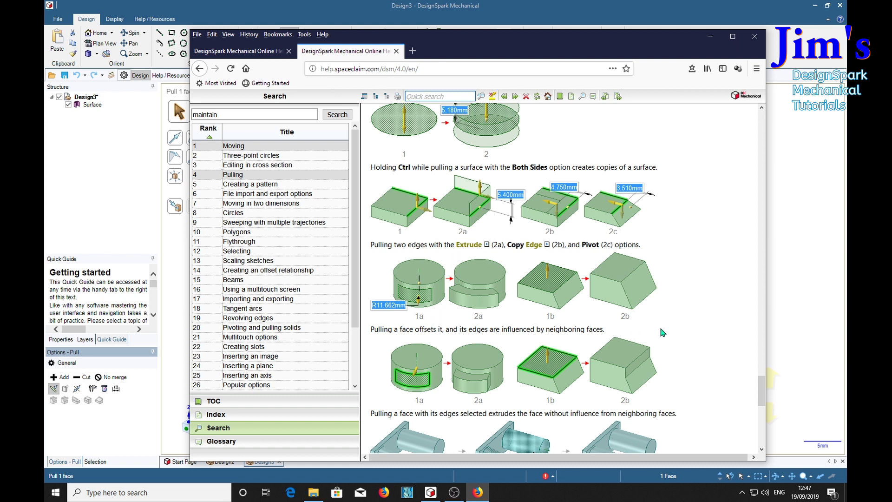
drag(761, 391, 766, 439)
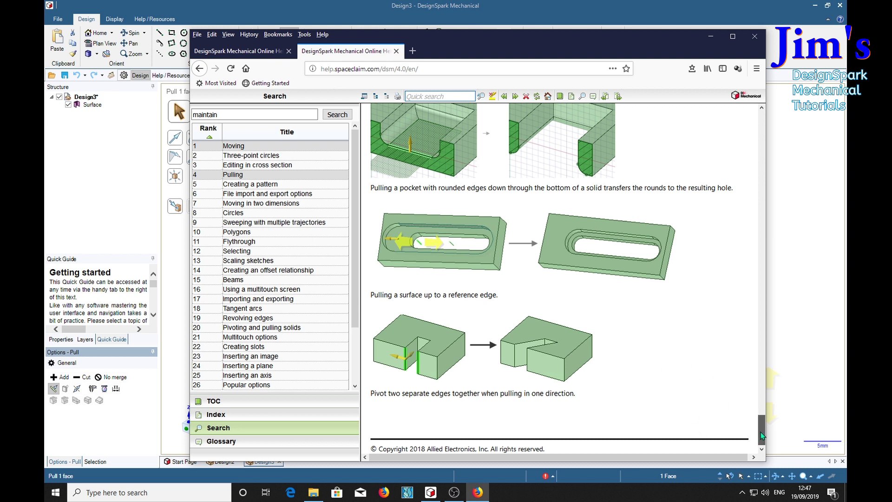
scroll(526, 422, up, 15)
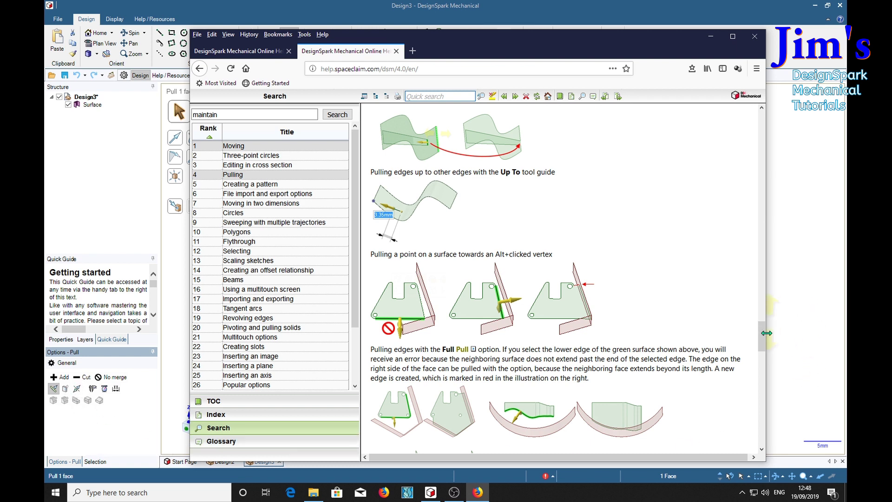
drag(761, 344, 767, 291)
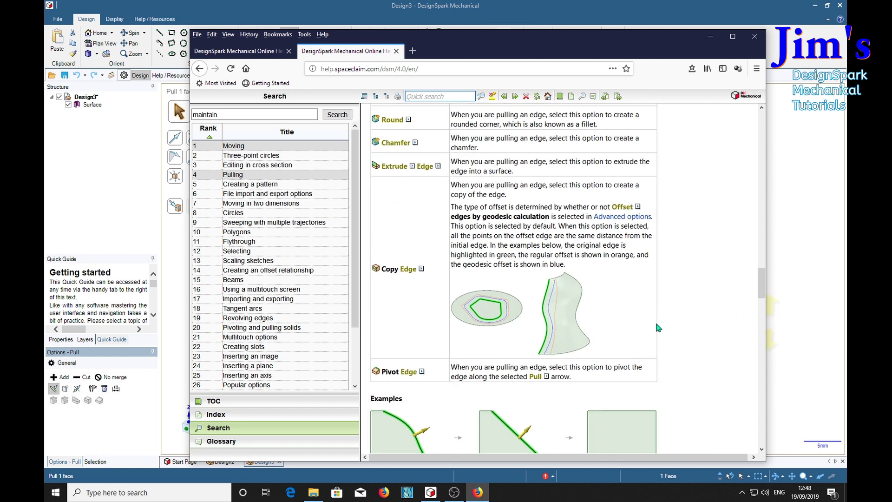